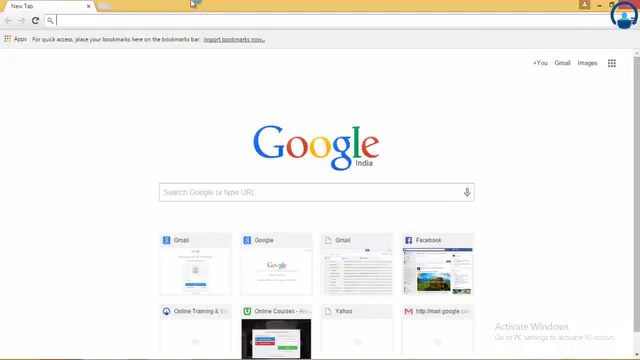
pyautogui.write('social engineering')
# - Run the Google search for 'social engineering' from the address bar
pyautogui.press('Return')
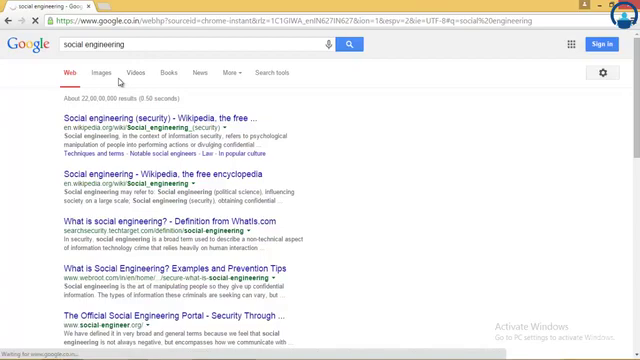
pyautogui.scroll(-2, 119, 82)
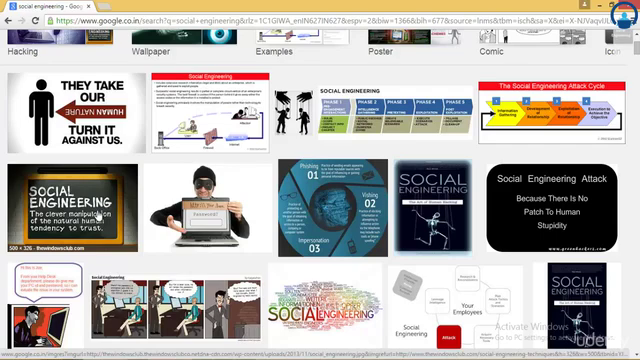
# - Open the 'Social Engineering Attack' thumbnail and view the image full size
pyautogui.click(551, 199)
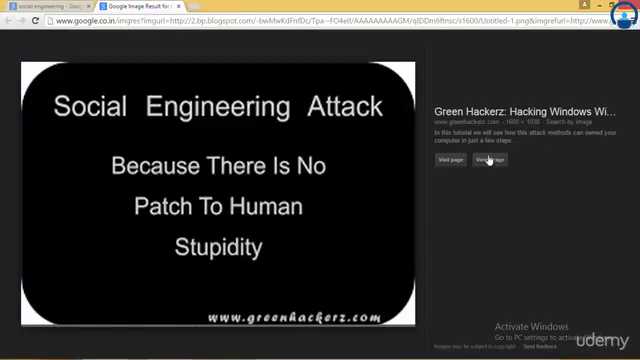
pyautogui.click(488, 161)
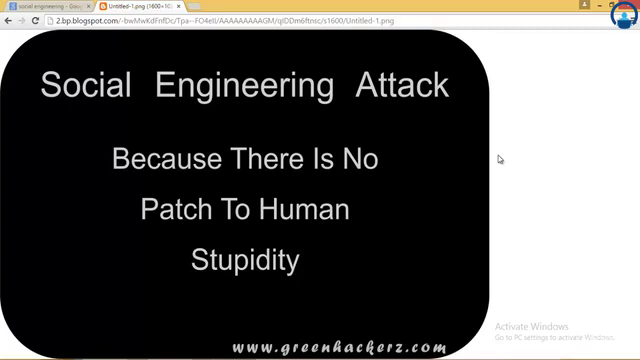
# - Return to the first tab with the 'social engineering' image results
pyautogui.click(60, 5)
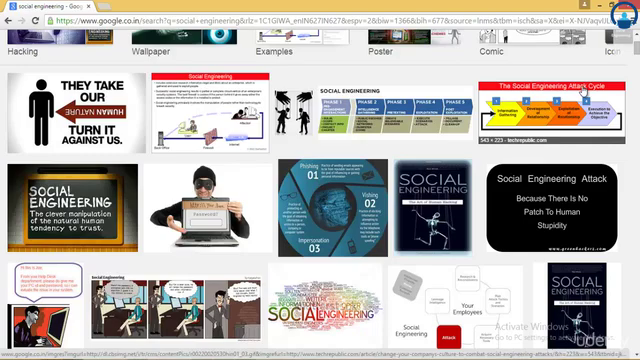
pyautogui.scroll(-4, 296, 48)
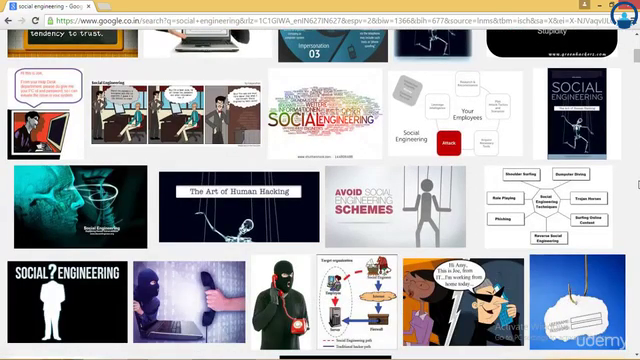